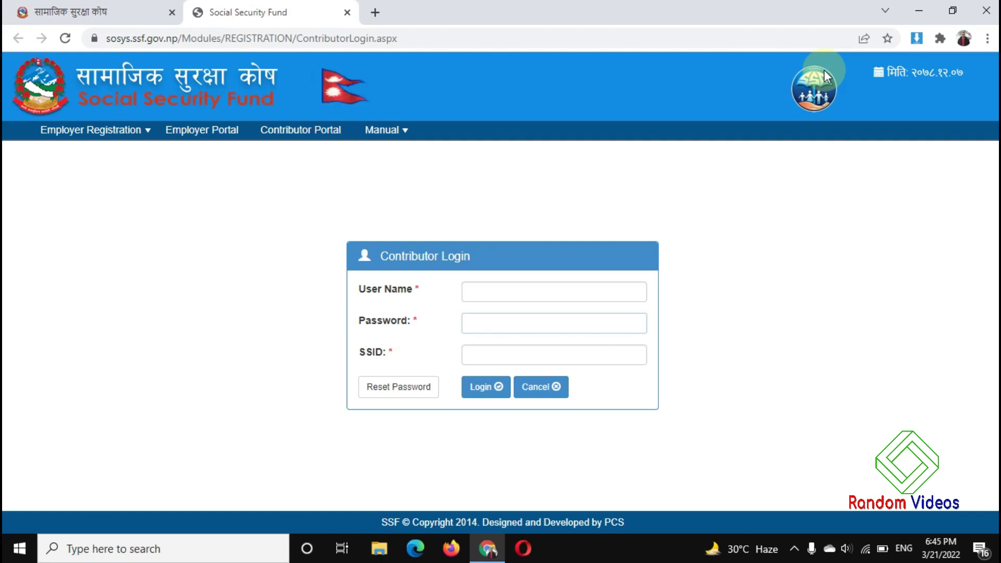
- Log in to the contributor account with the user name, password and SSID
left_click(396, 390)
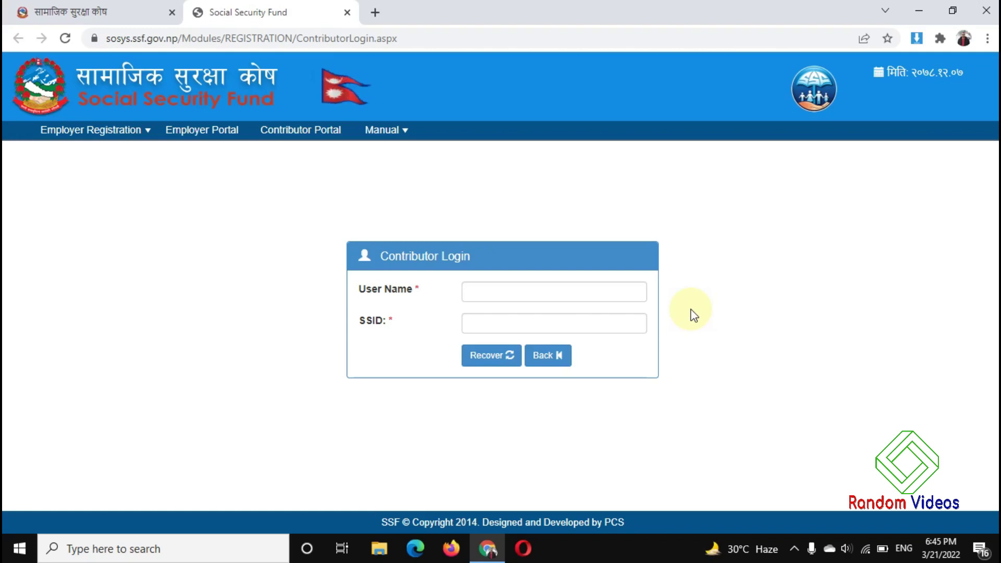
left_click(557, 355)
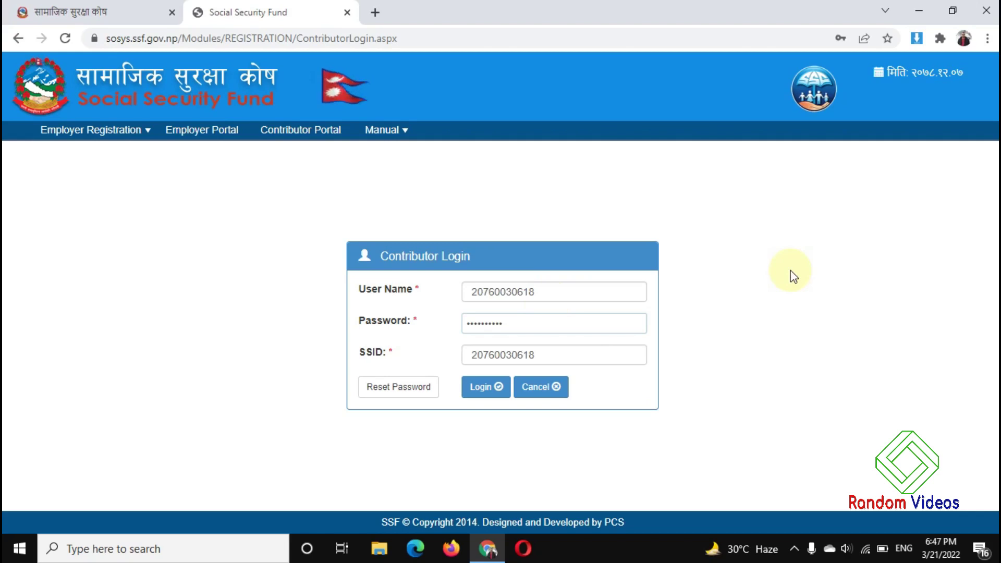
left_click(484, 386)
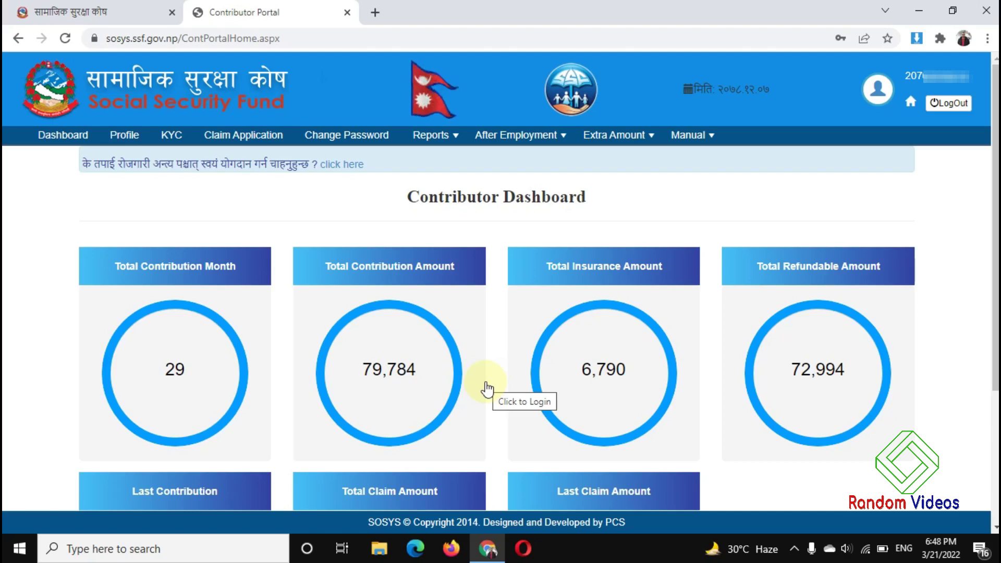
- Open the after-employment Withdraw form from the contributor dashboard
left_click(518, 135)
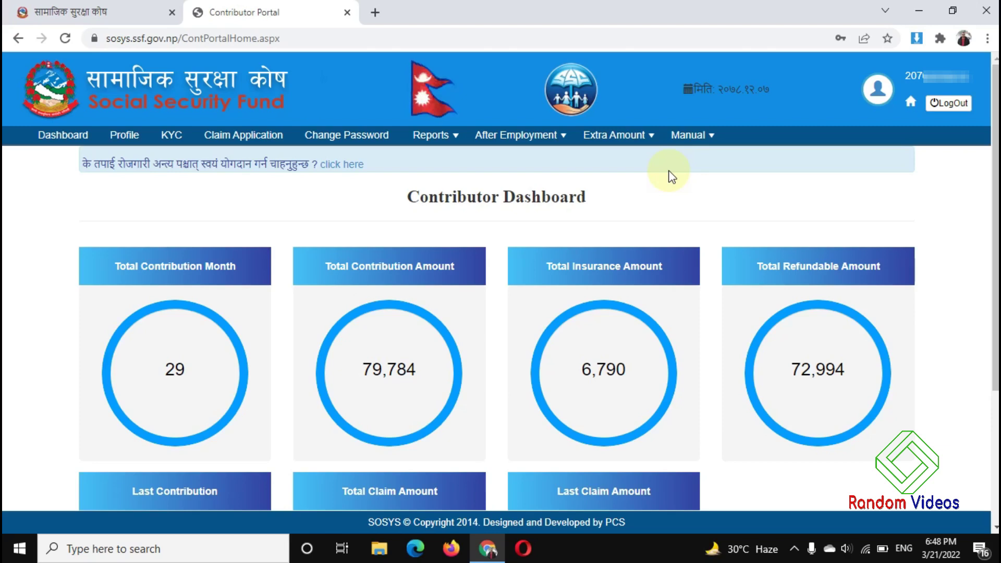
left_click(539, 140)
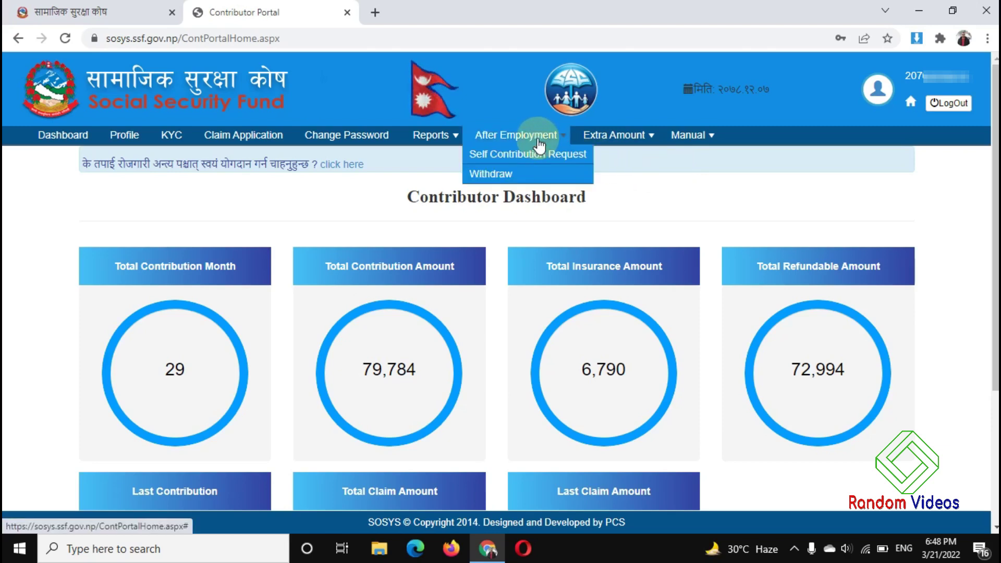
left_click(504, 175)
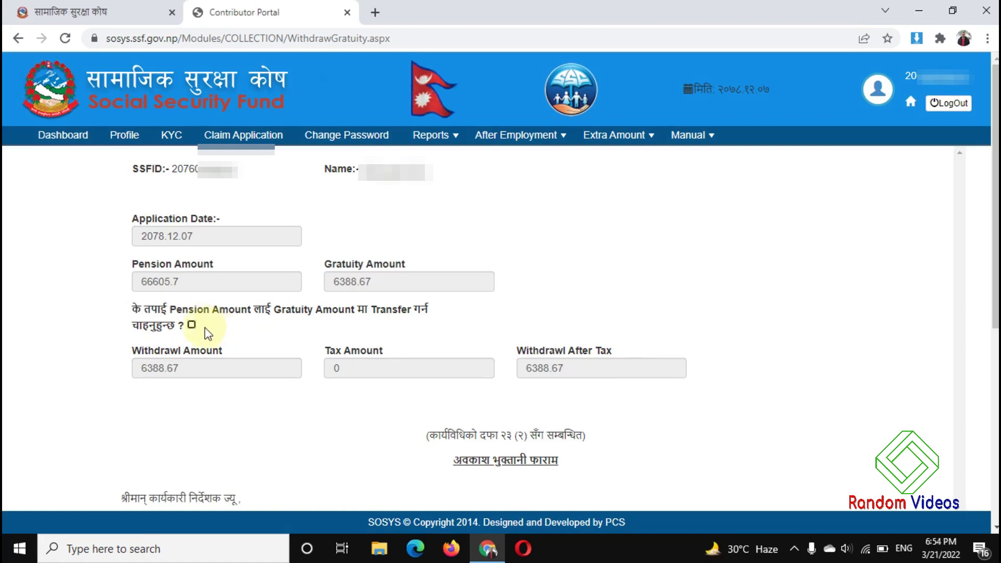
- Enable transferring the pension amount to the gratuity amount and set the transfer type to All
left_click(191, 325)
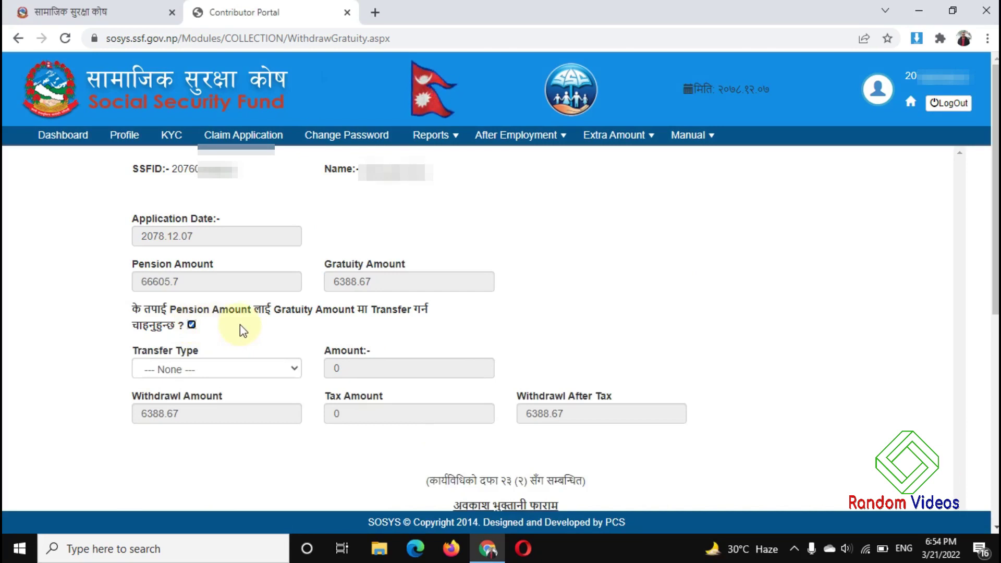
left_click(253, 369)
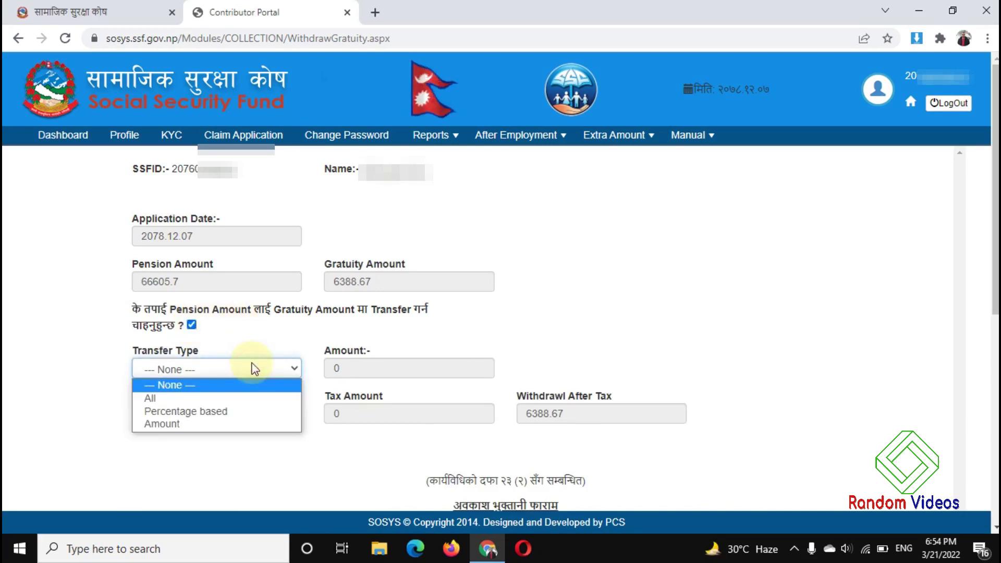
left_click(222, 398)
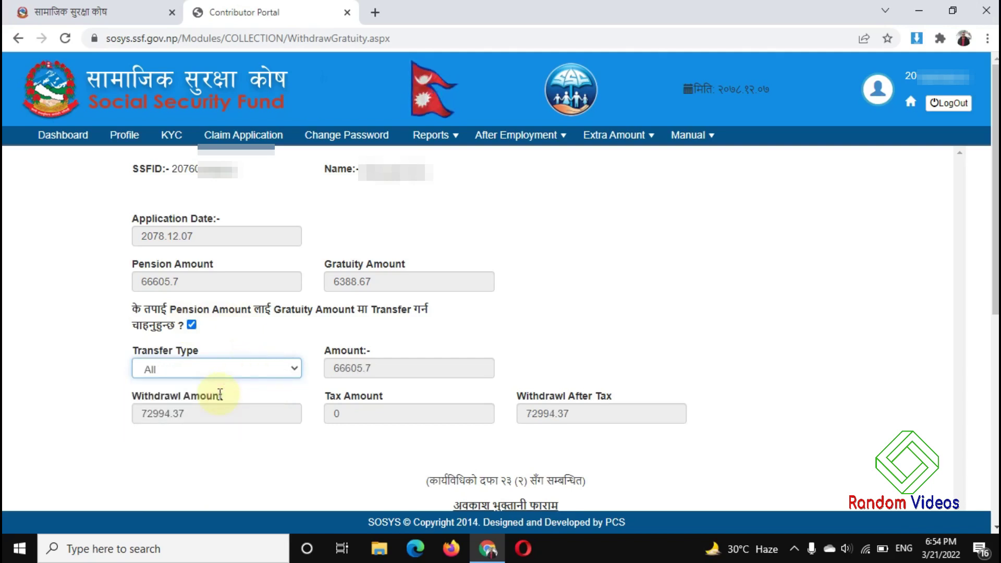
- Try the Percentage based and Amount transfer types, and return the transfer type to All
left_click(268, 367)
left_click(218, 412)
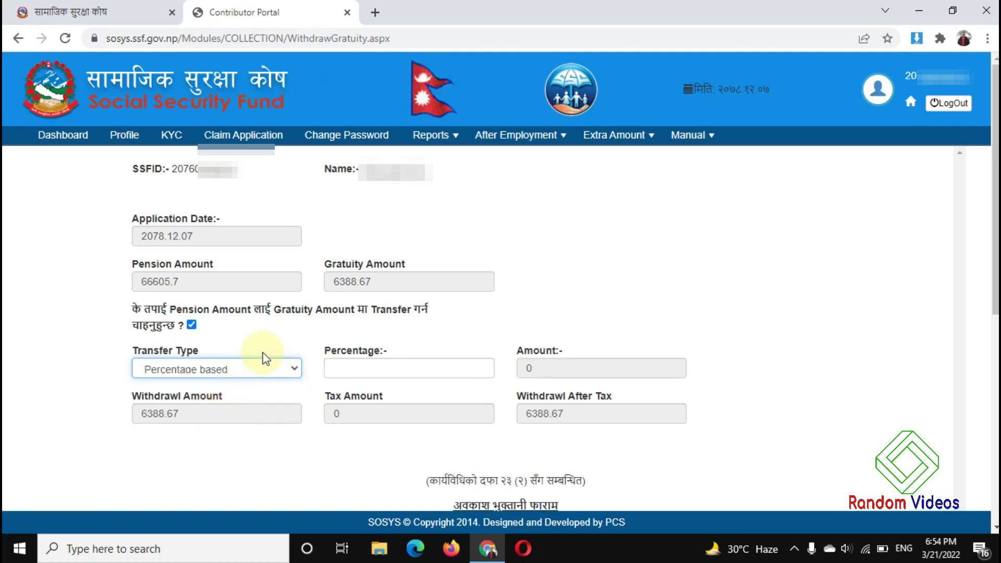
left_click(245, 366)
left_click(189, 419)
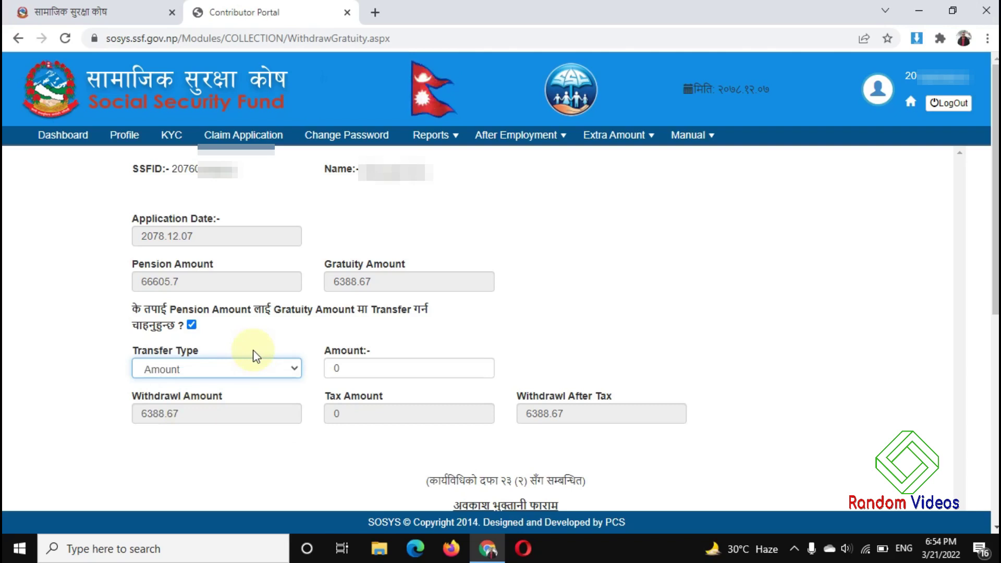
left_click(256, 367)
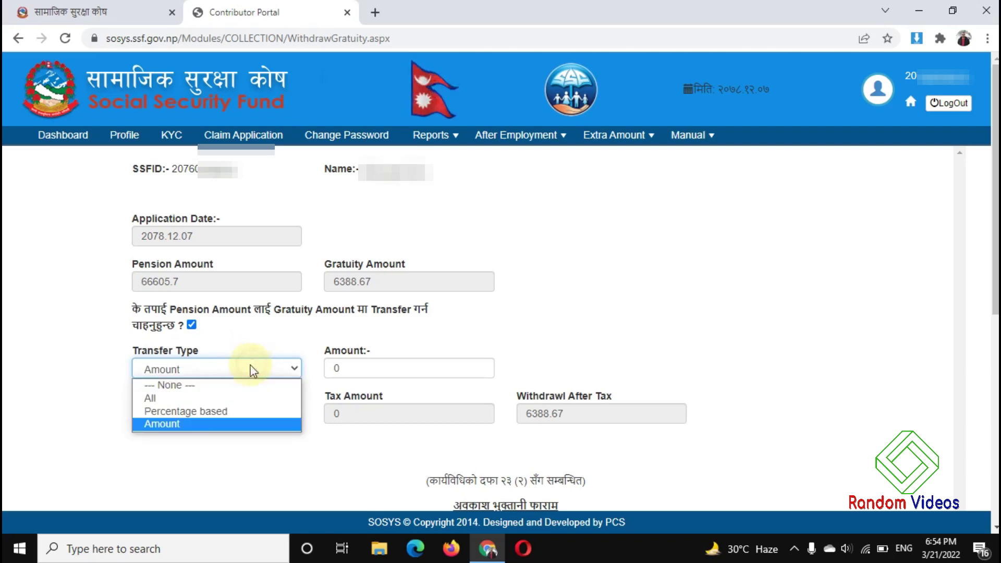
left_click(210, 397)
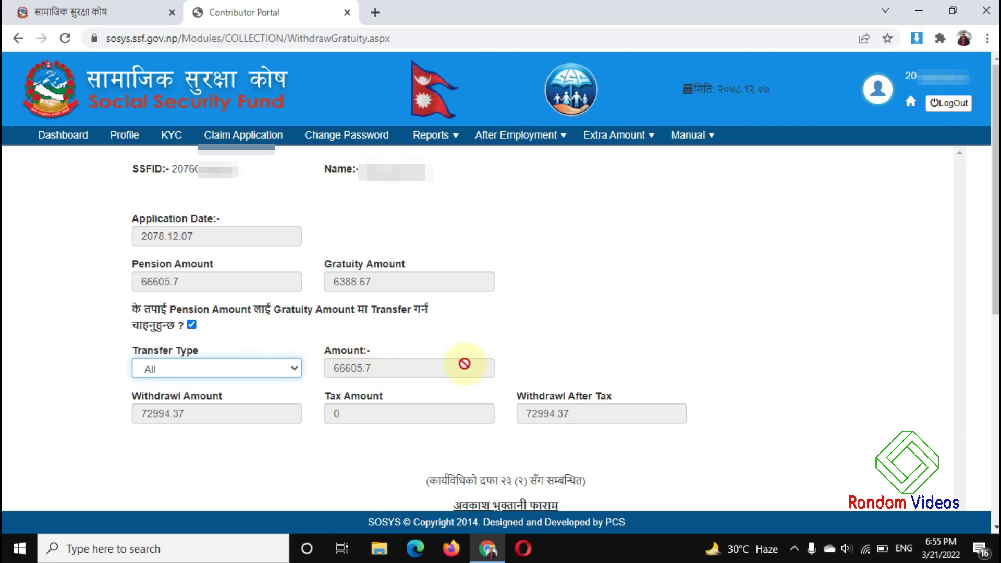
- In the retirement payment application, enter the date 2078.10.12 and choose रोजगार अन्त्य as the reason
mouse_move(473, 364)
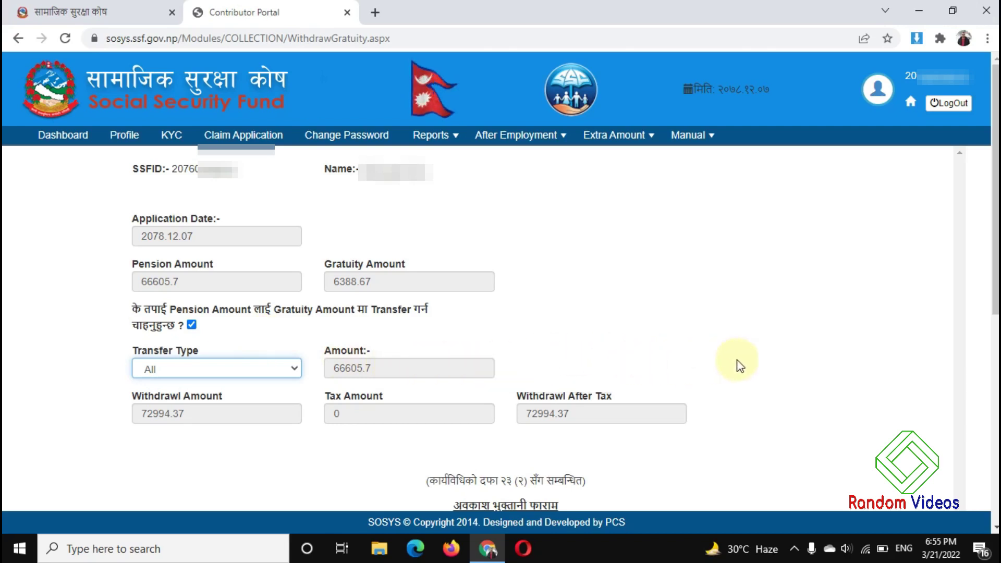
scroll(745, 360, "down", 2)
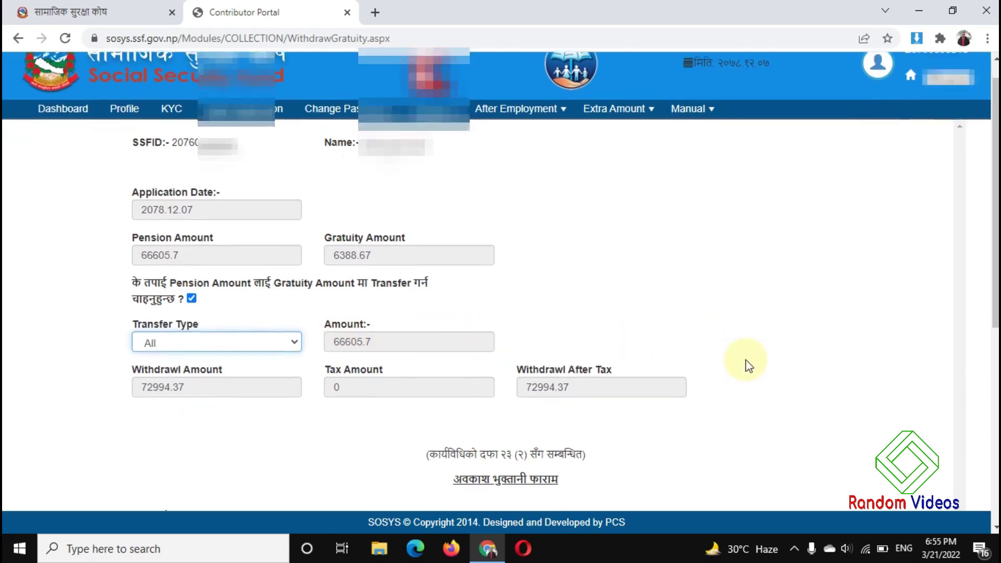
scroll(745, 359, "down", 3)
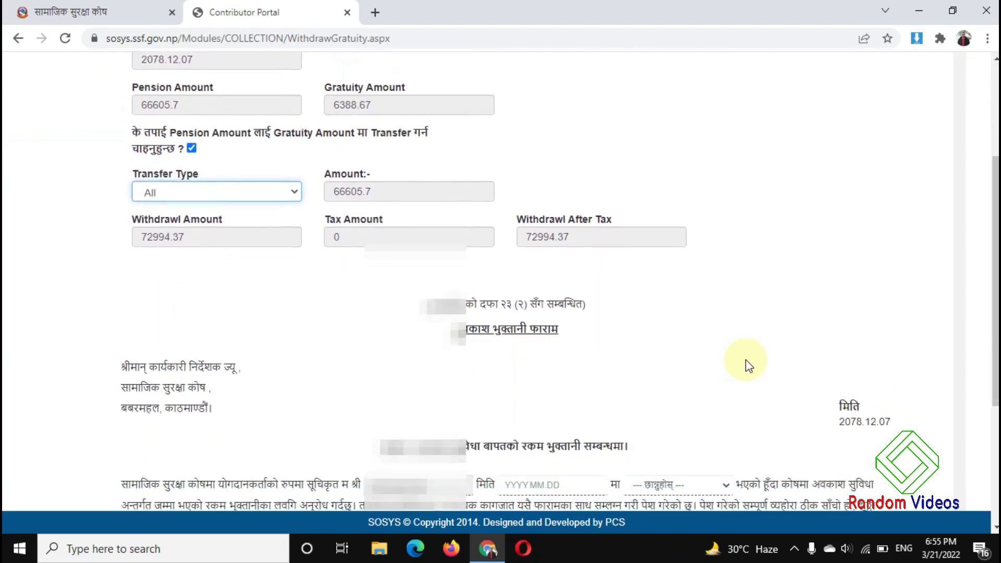
scroll(746, 359, "down", 3)
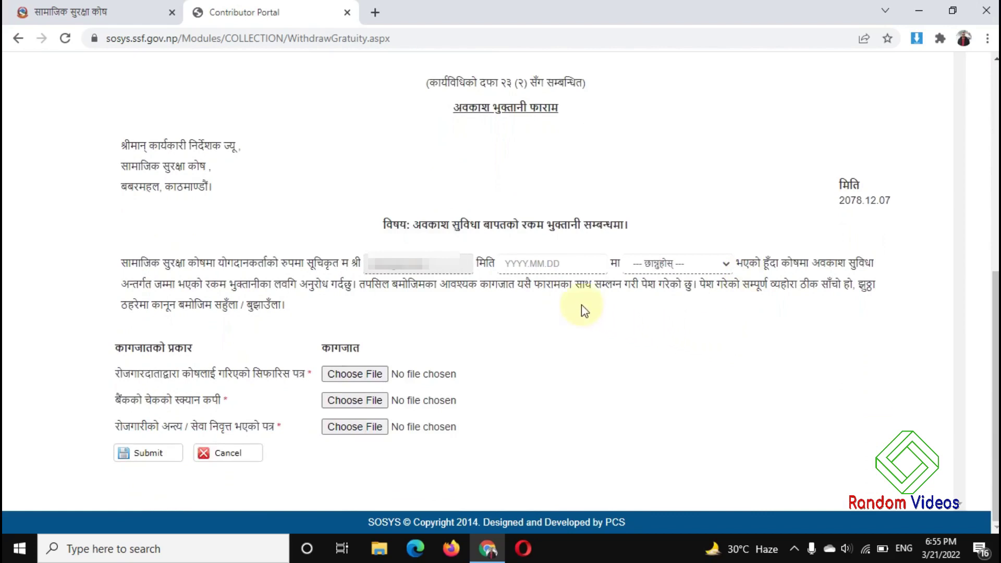
left_click(525, 265)
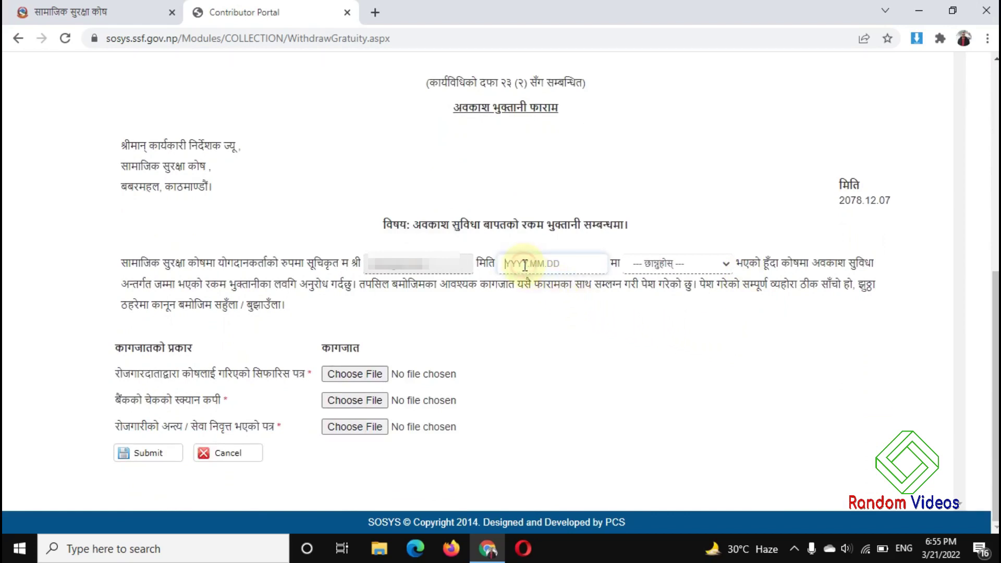
left_click(696, 267)
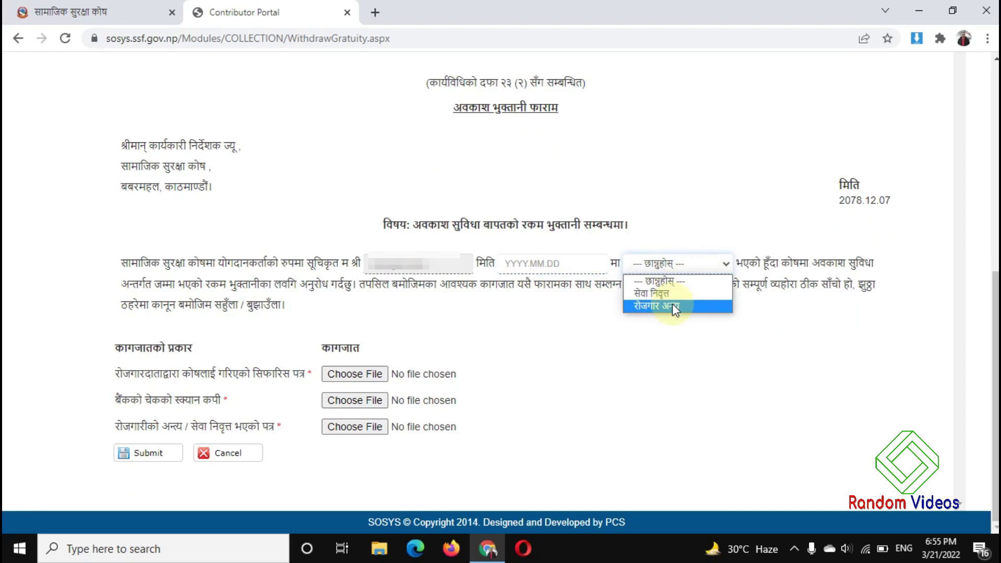
left_click(664, 333)
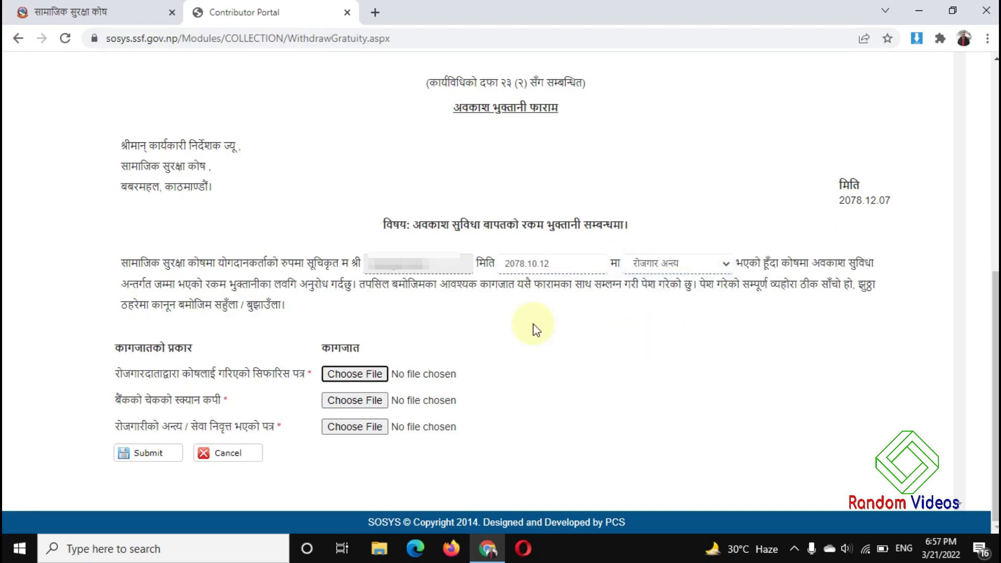
- Attach Letter.jpg from the Desktop's Documents folder as the employer's recommendation letter
left_click(340, 373)
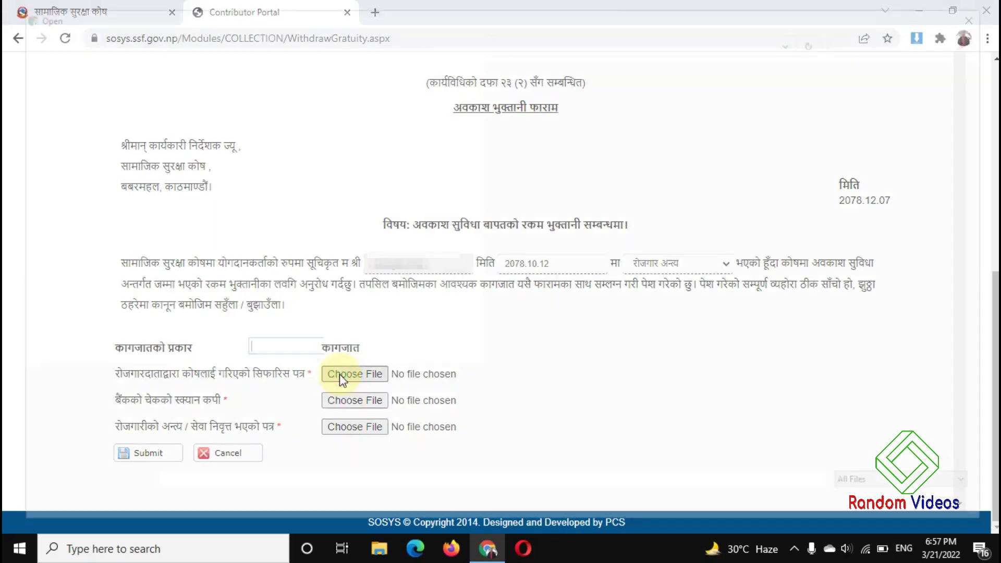
left_click(267, 157)
double_click(261, 136)
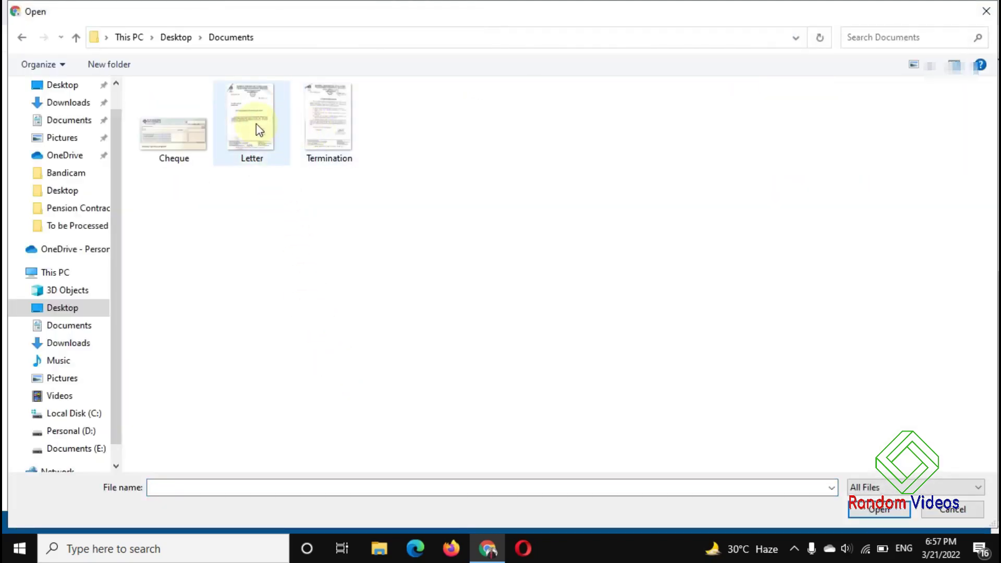
double_click(256, 125)
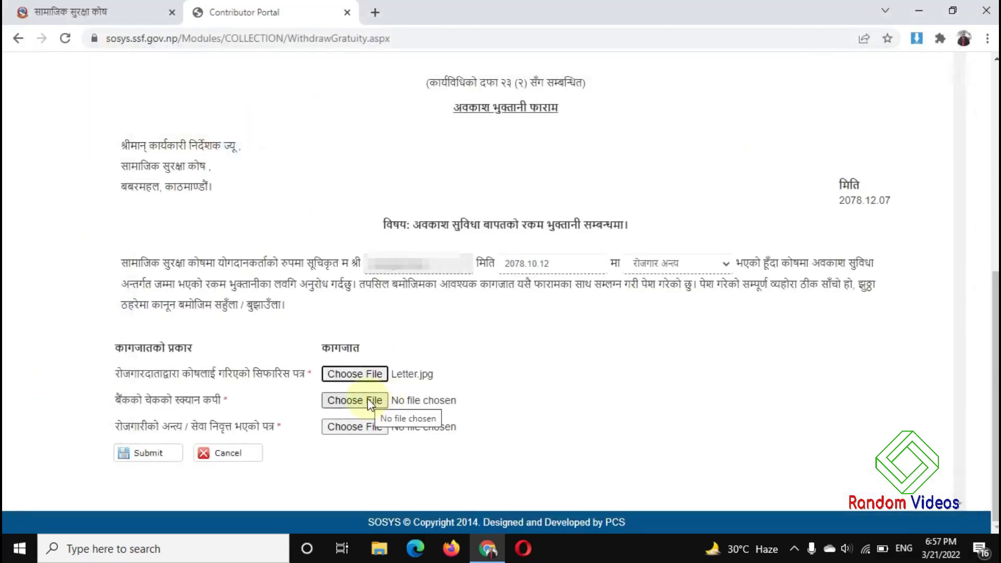
- Attach Cheque.jpeg as the scanned copy of the bank cheque
left_click(369, 404)
left_click(184, 141)
double_click(184, 141)
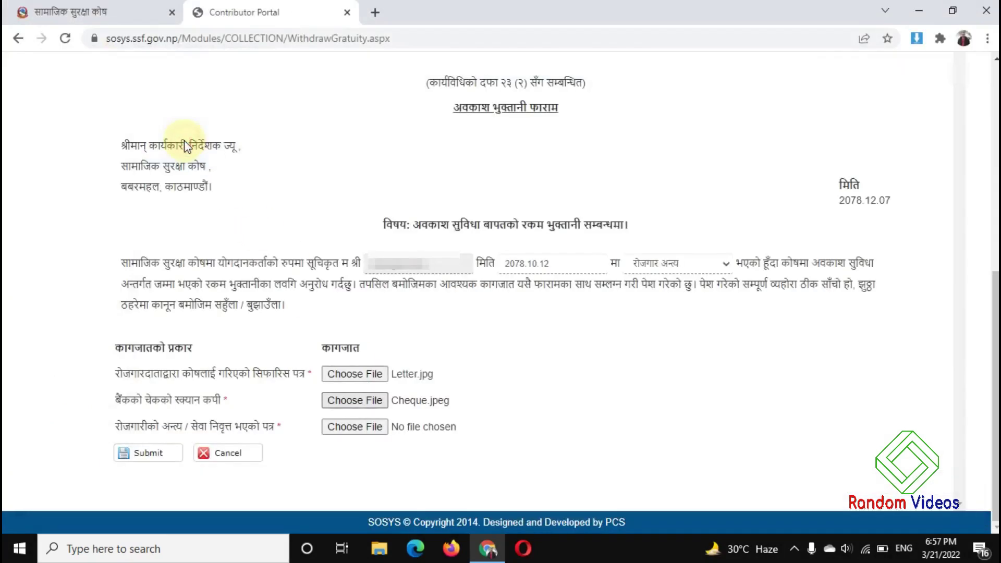
- Attach Termination.jpg as the employment termination letter and submit the withdrawal application
left_click(358, 426)
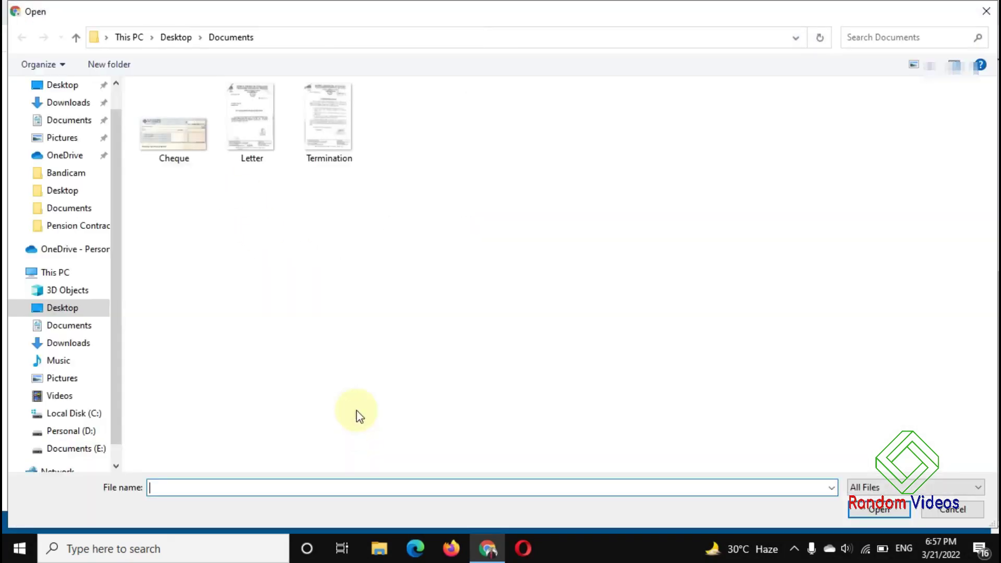
double_click(333, 134)
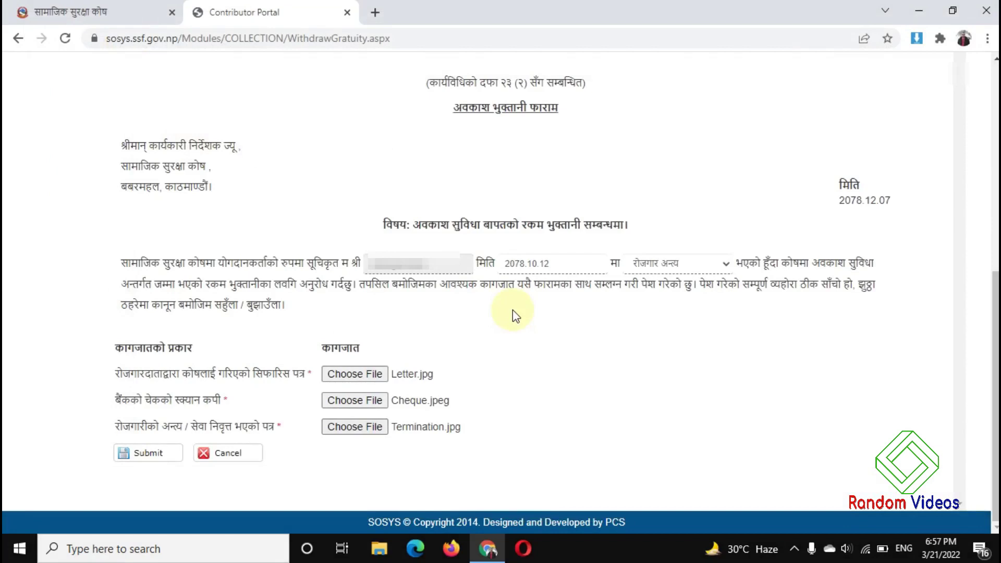
left_click(136, 453)
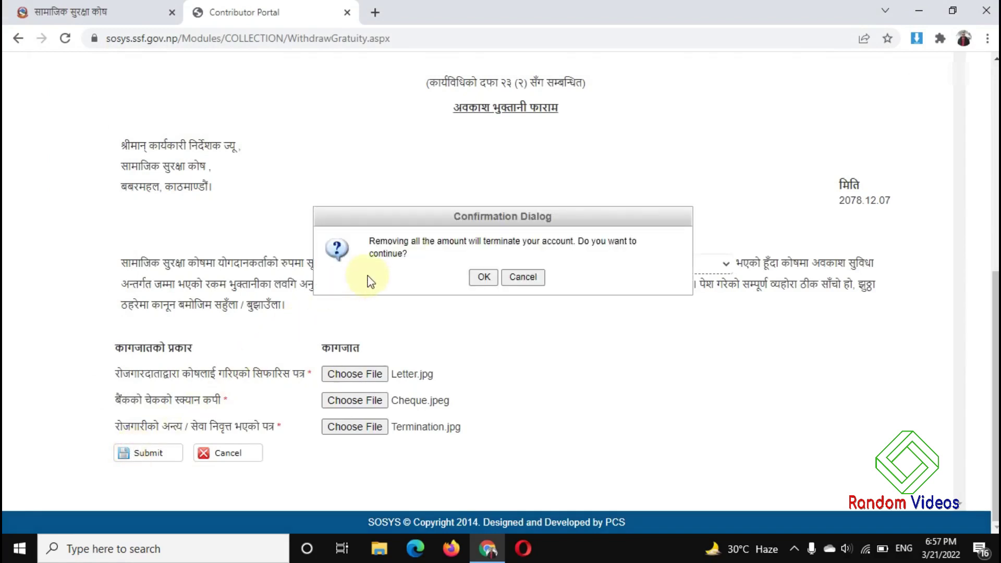